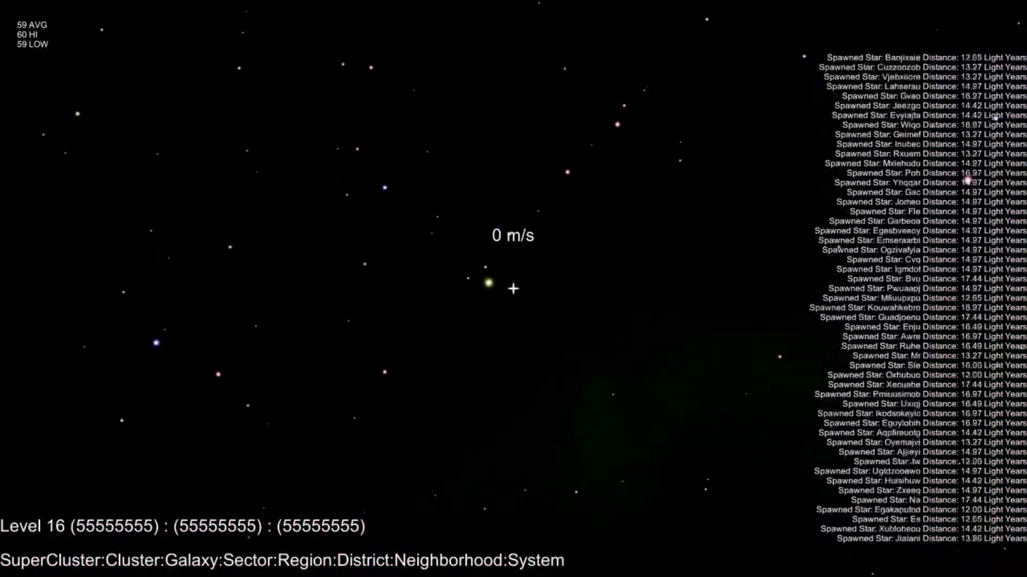
Fly forward through the star field toward the green nebula and increase the flight speed
key(w)
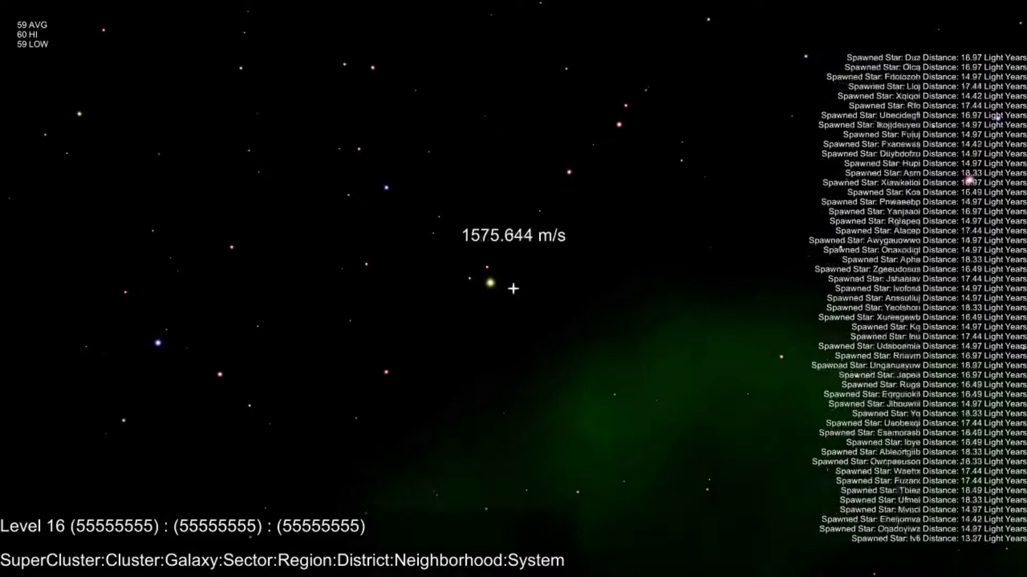
scroll(513, 288, up, 3)
scroll(513, 288, up, 10)
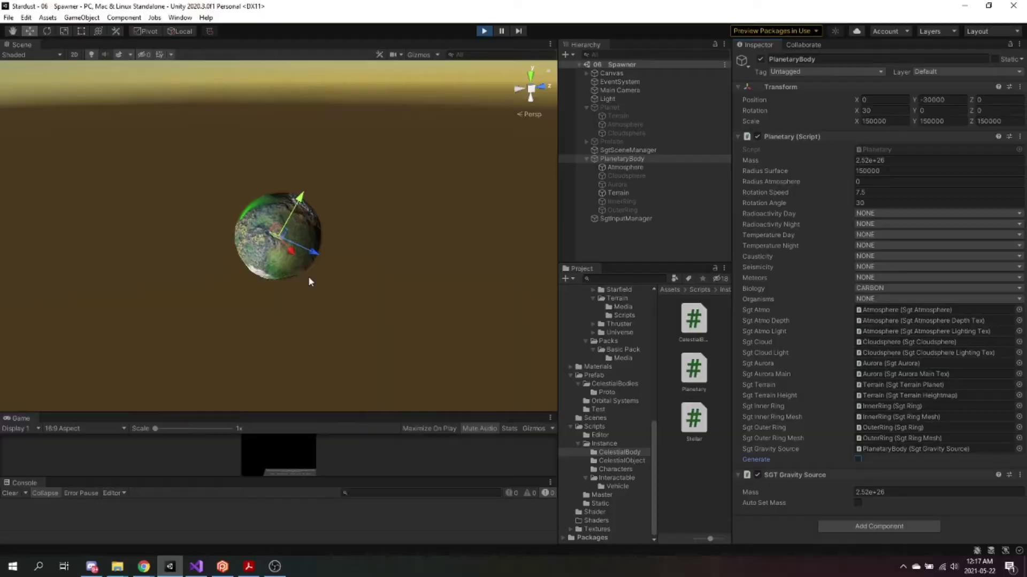
Trigger Generate on the PlanetaryBody's Planetary script repeatedly to produce new random variants of the planet's surface, atmosphere, aurora and rings
middle_drag(309, 278, 339, 264)
scroll(332, 267, down, 3)
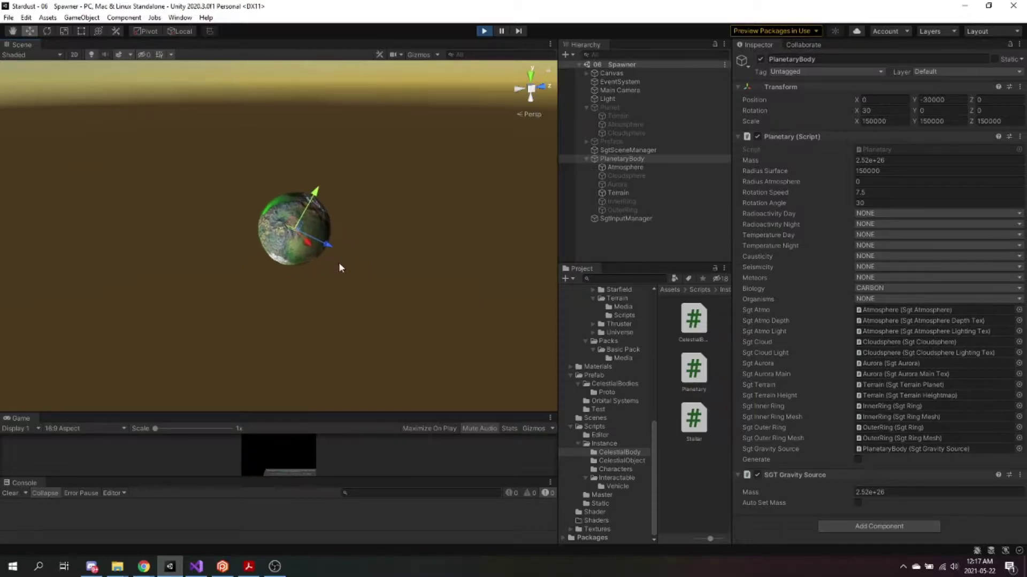
click(857, 460)
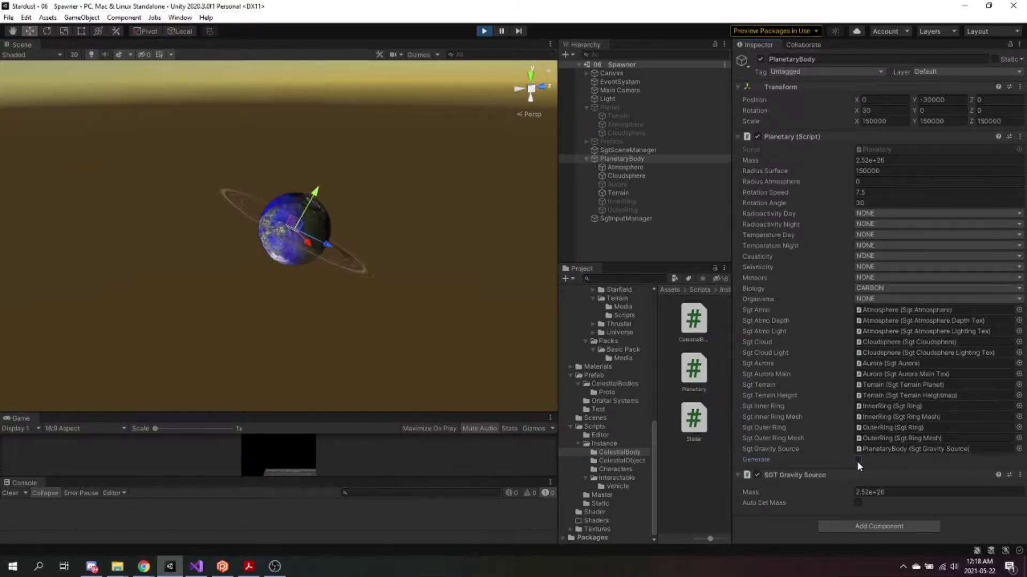
click(857, 460)
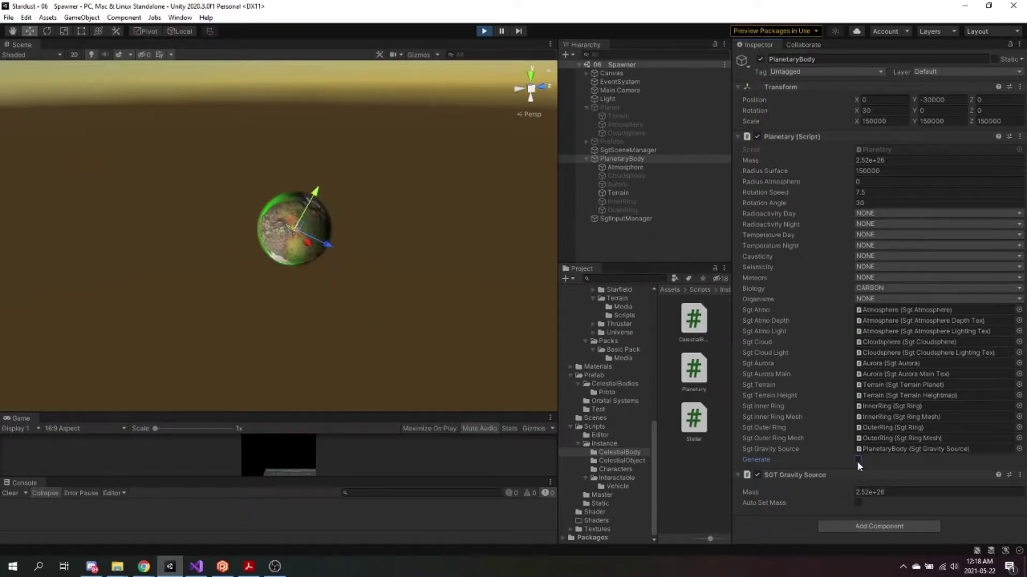
click(857, 461)
click(858, 461)
click(857, 461)
click(857, 461)
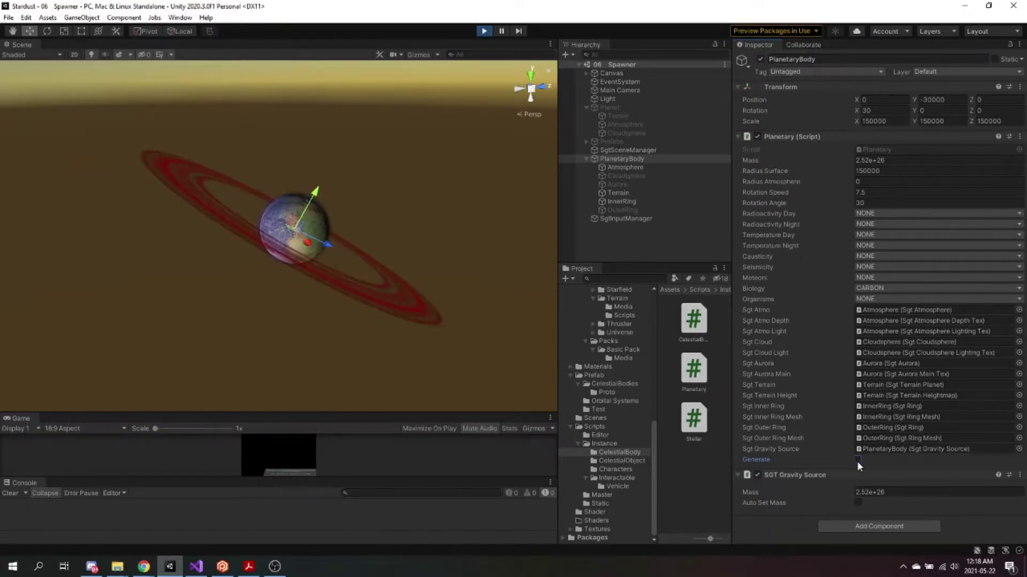
click(857, 461)
click(857, 461)
click(857, 460)
click(857, 461)
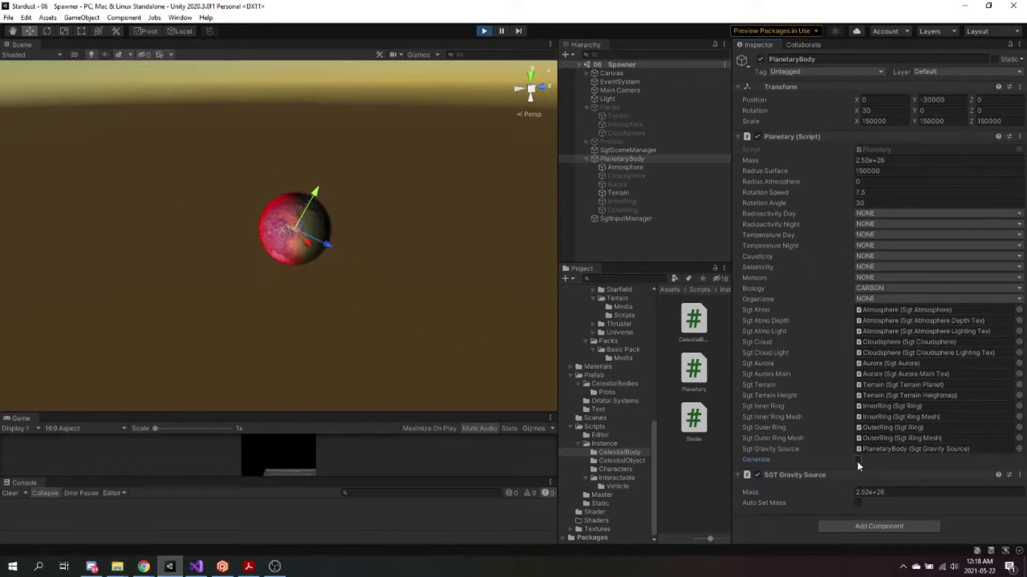
click(858, 460)
click(857, 461)
click(857, 460)
click(857, 460)
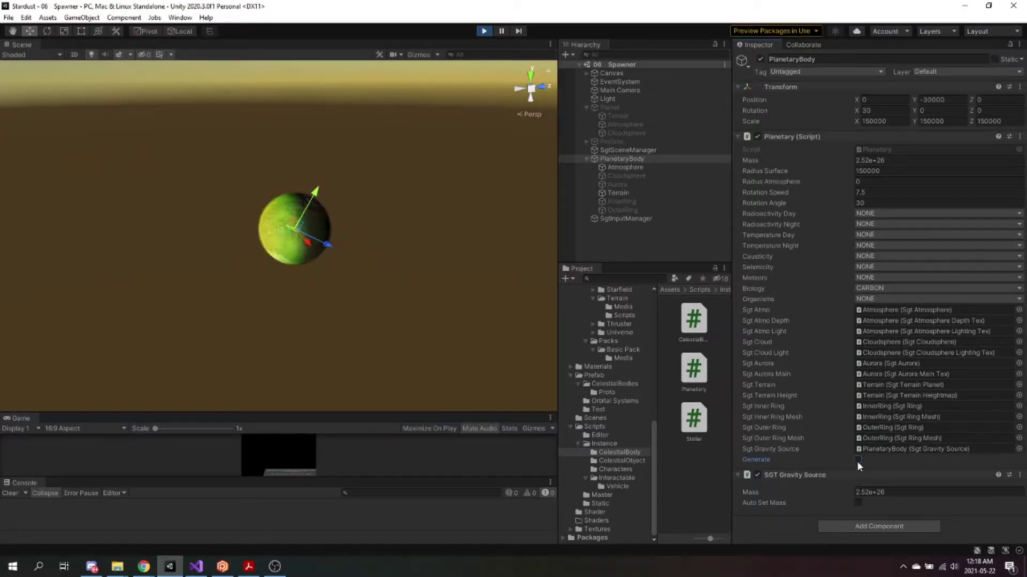
click(857, 461)
click(857, 460)
click(858, 461)
click(857, 461)
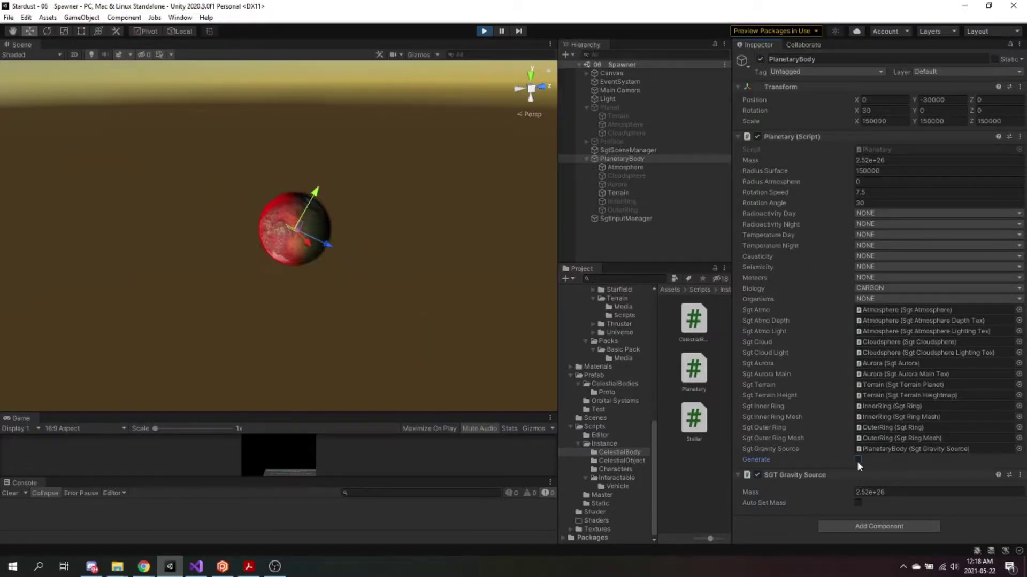
click(857, 460)
click(857, 460)
click(857, 460)
click(857, 460)
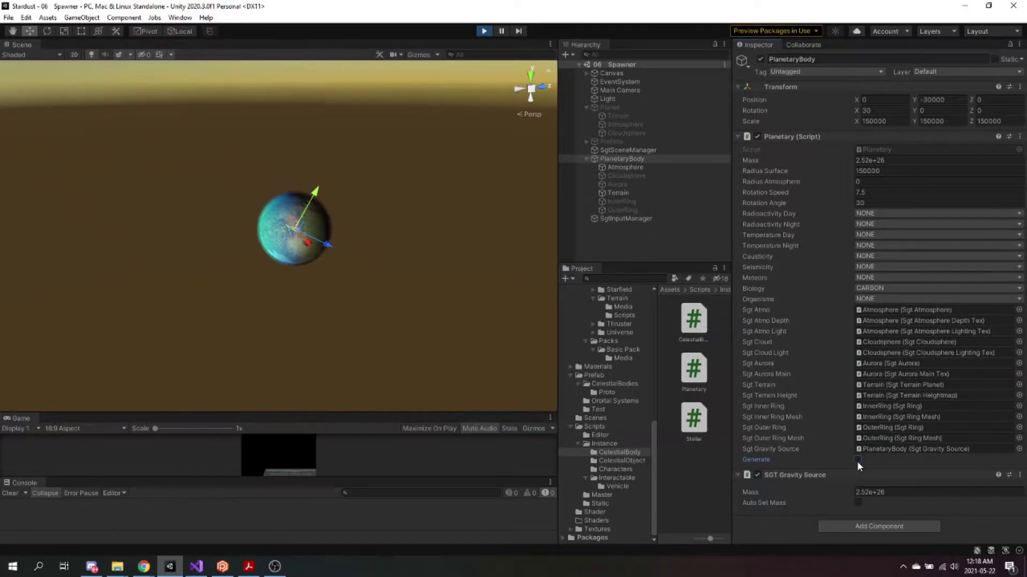
click(857, 461)
click(857, 461)
click(857, 460)
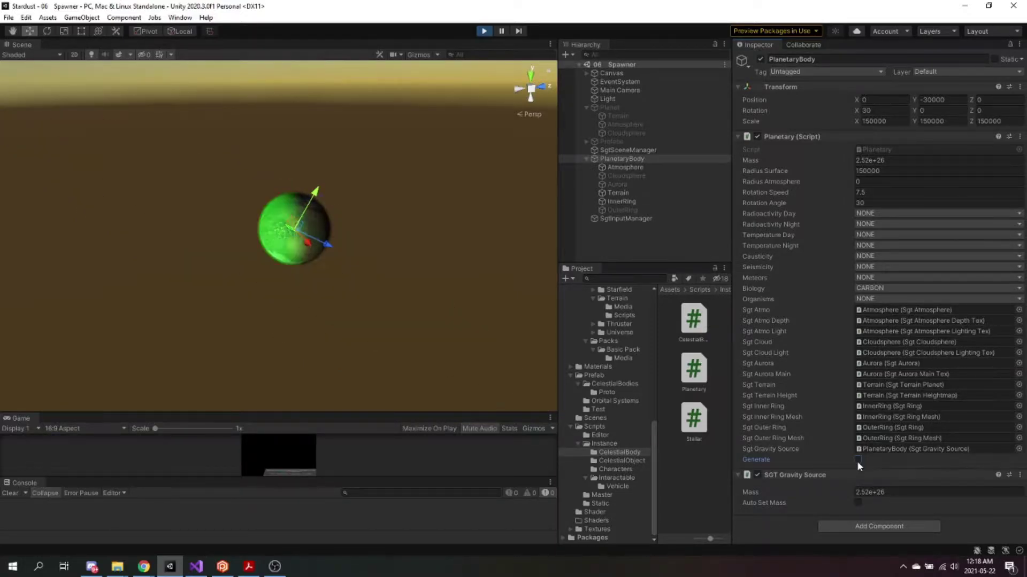
click(857, 460)
click(858, 461)
click(858, 460)
click(857, 460)
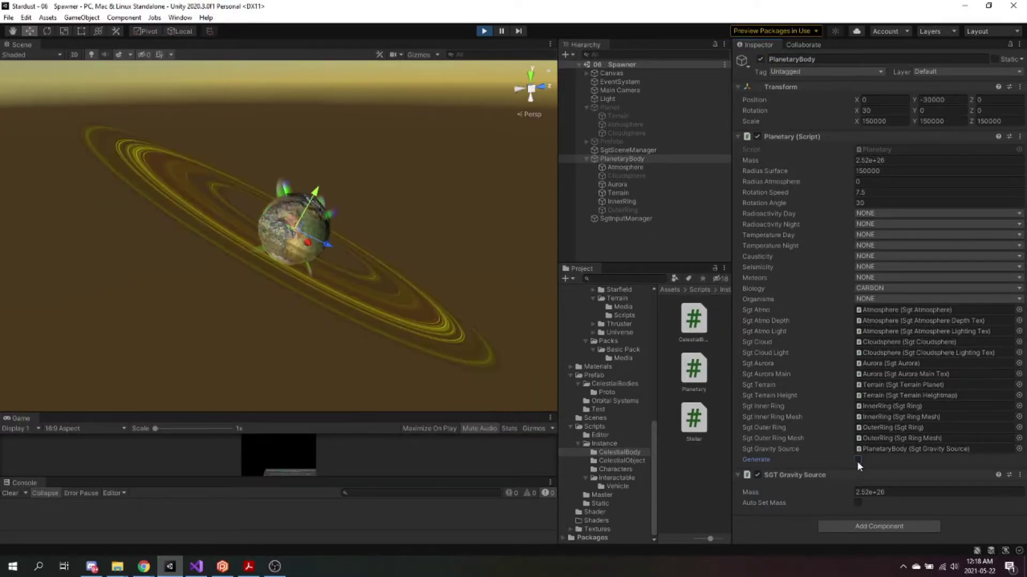
click(857, 461)
click(857, 461)
click(858, 460)
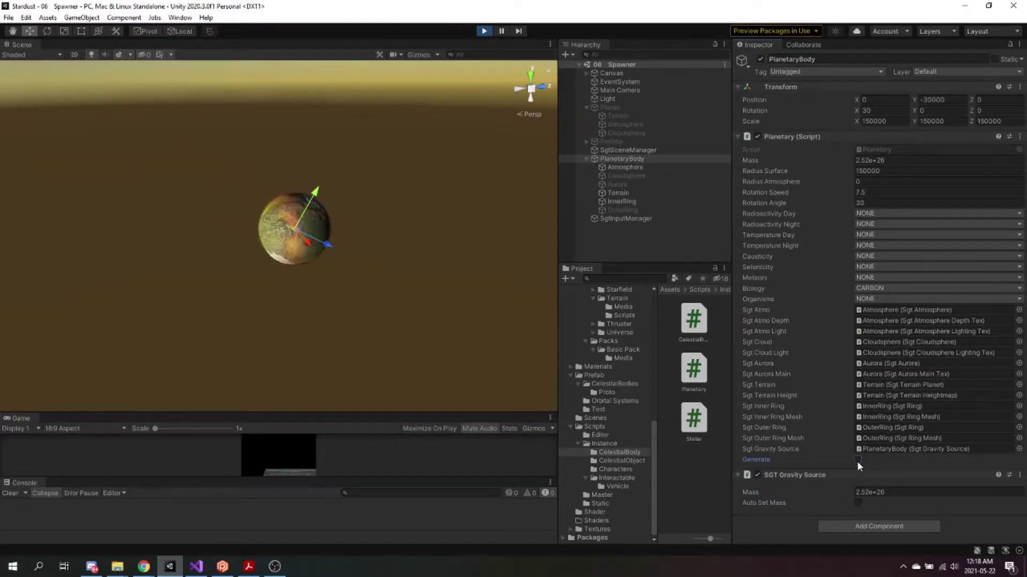
click(857, 460)
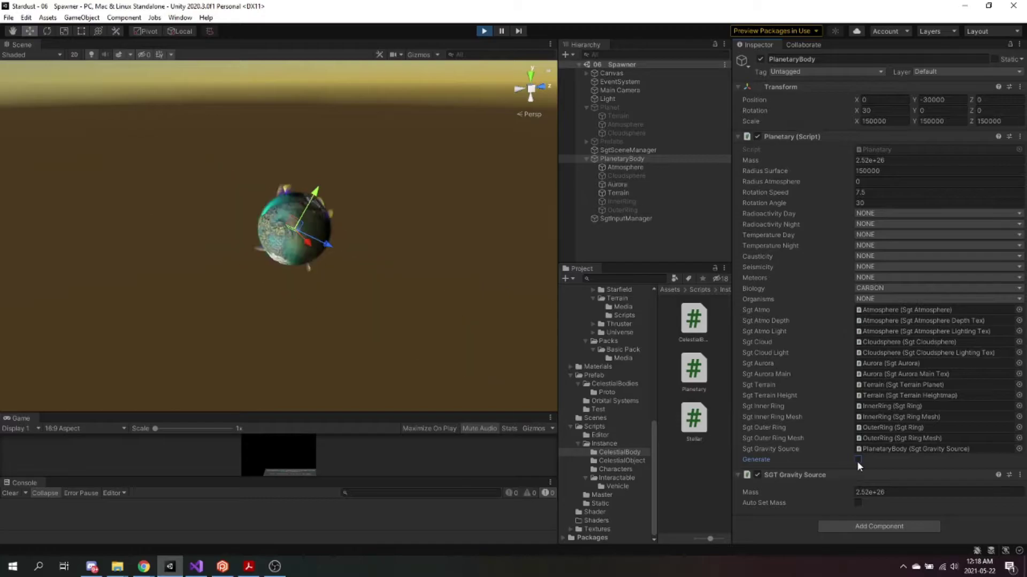
click(857, 460)
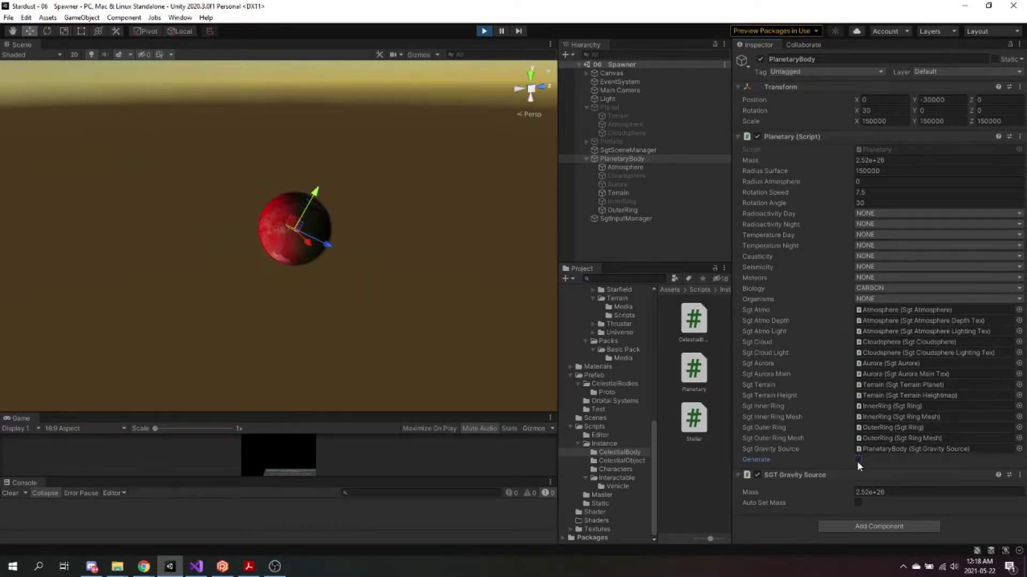
click(857, 461)
click(857, 460)
click(858, 460)
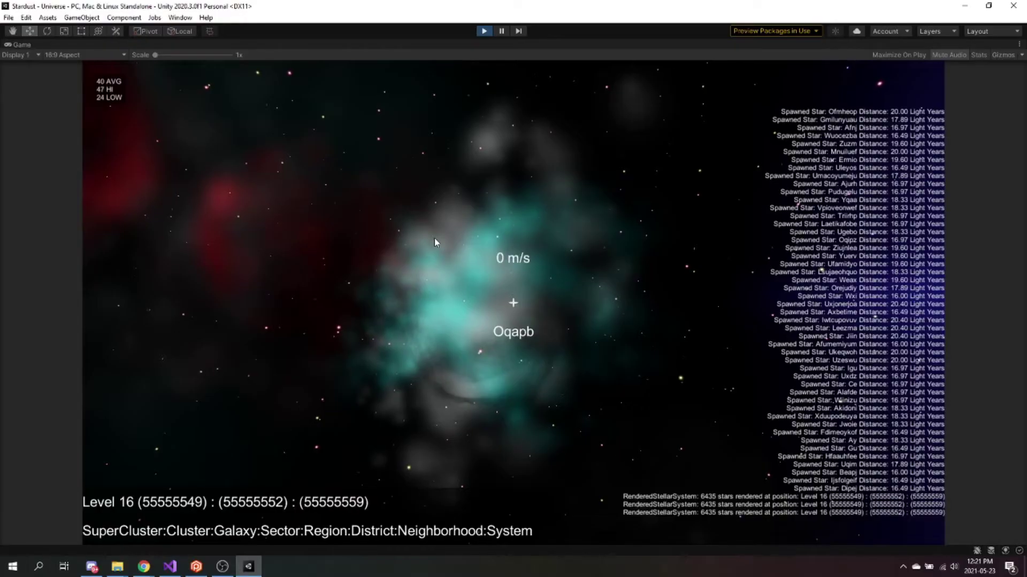
Fly at boosted speed from the Oqapb view to a star system and look around at its star, planets and the surrounding nebula
key(w)
key(shift+w)
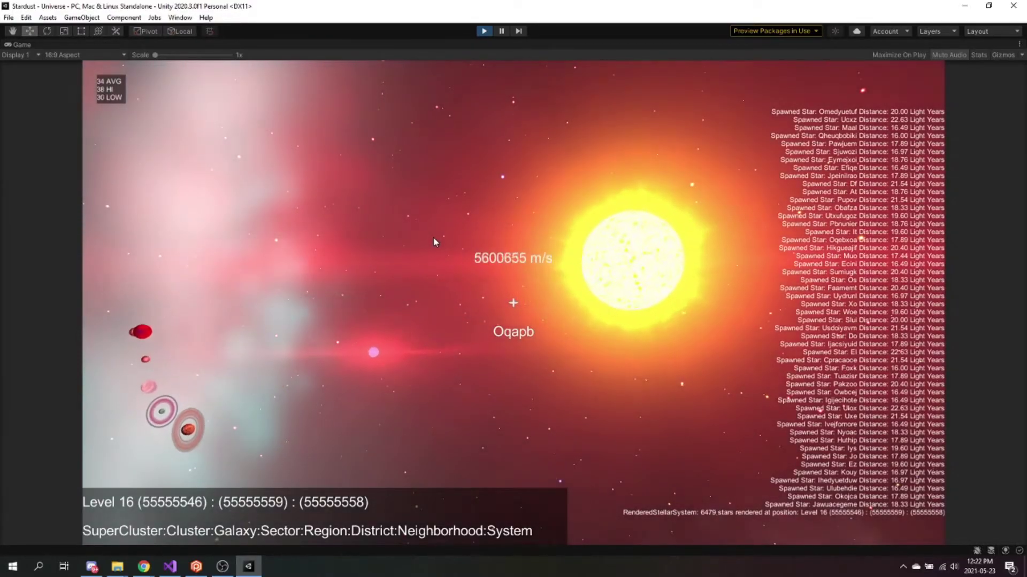
right_drag(434, 238, 259, 330)
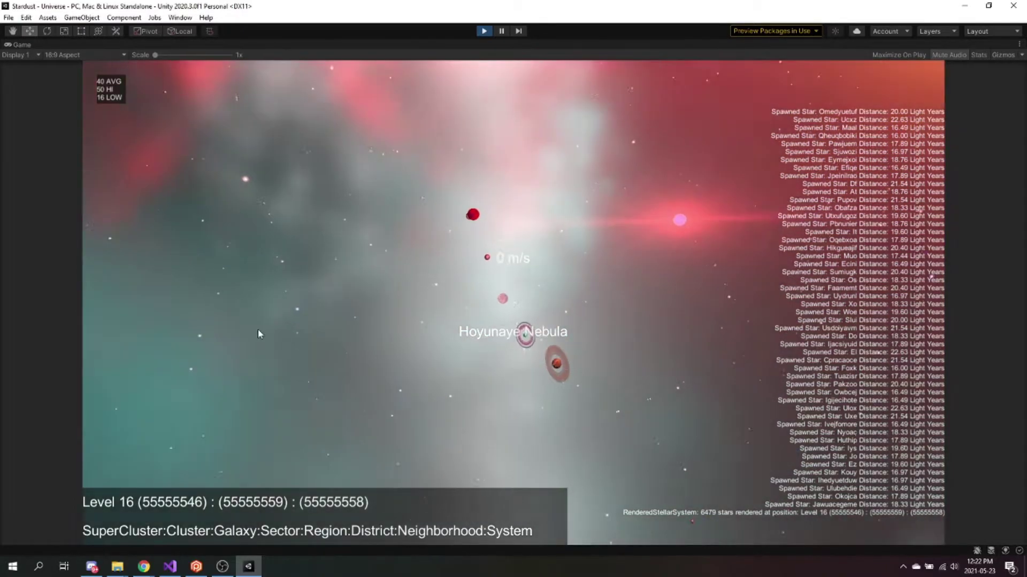
drag(258, 329, 257, 323)
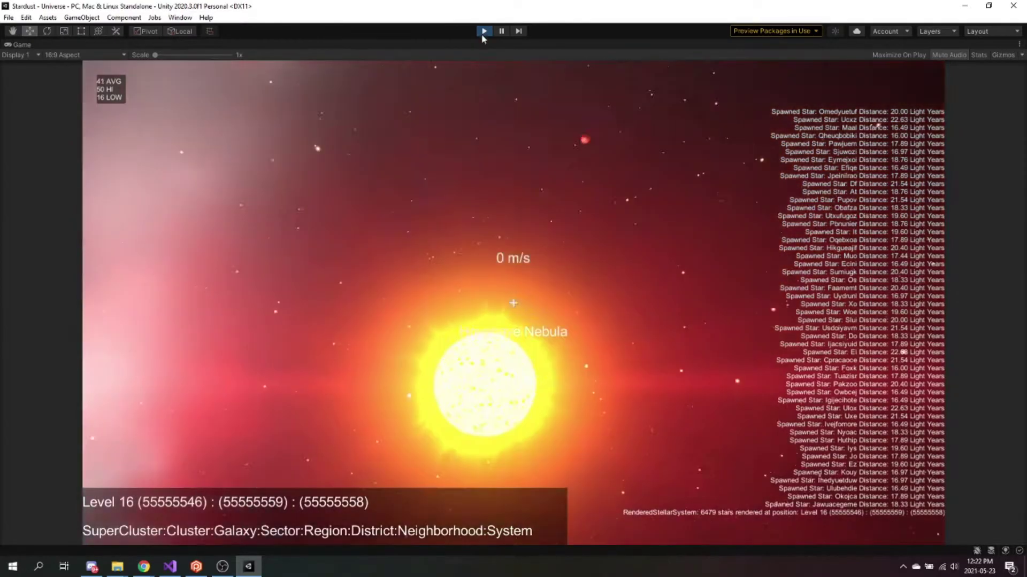
drag(481, 33, 586, 388)
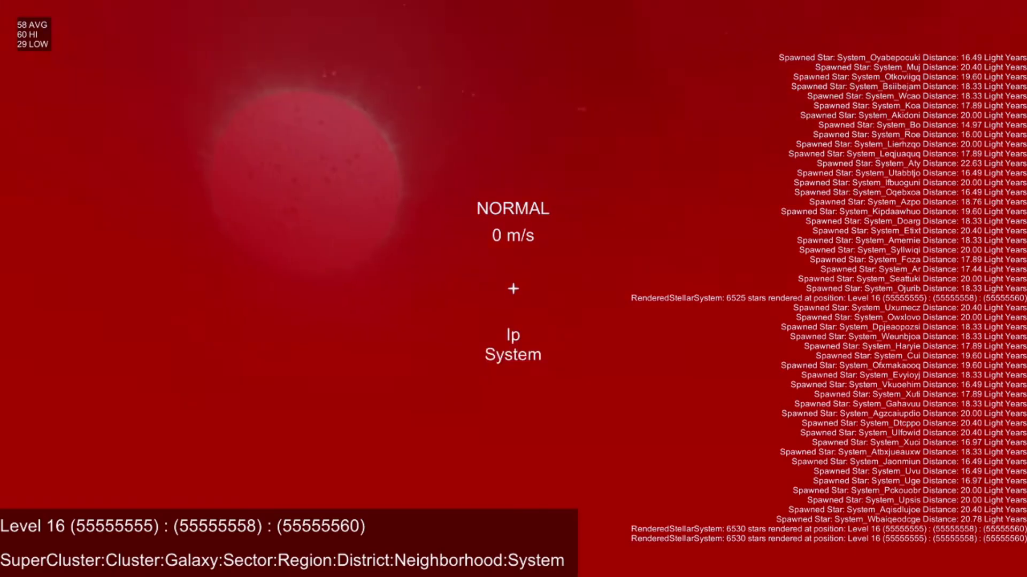
Fly forward in NORMAL speed mode near the large red star of the Ip system
key(w)
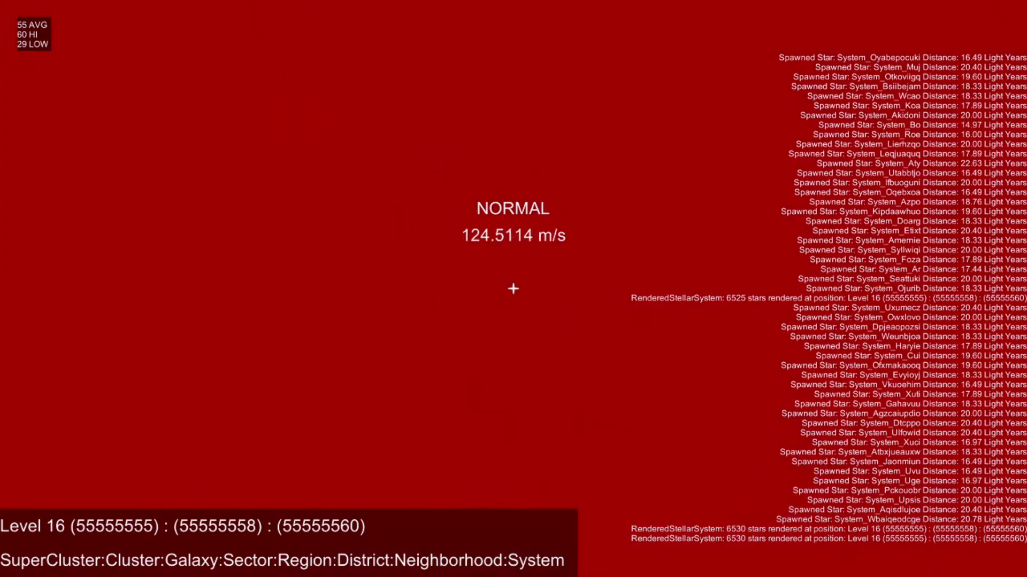